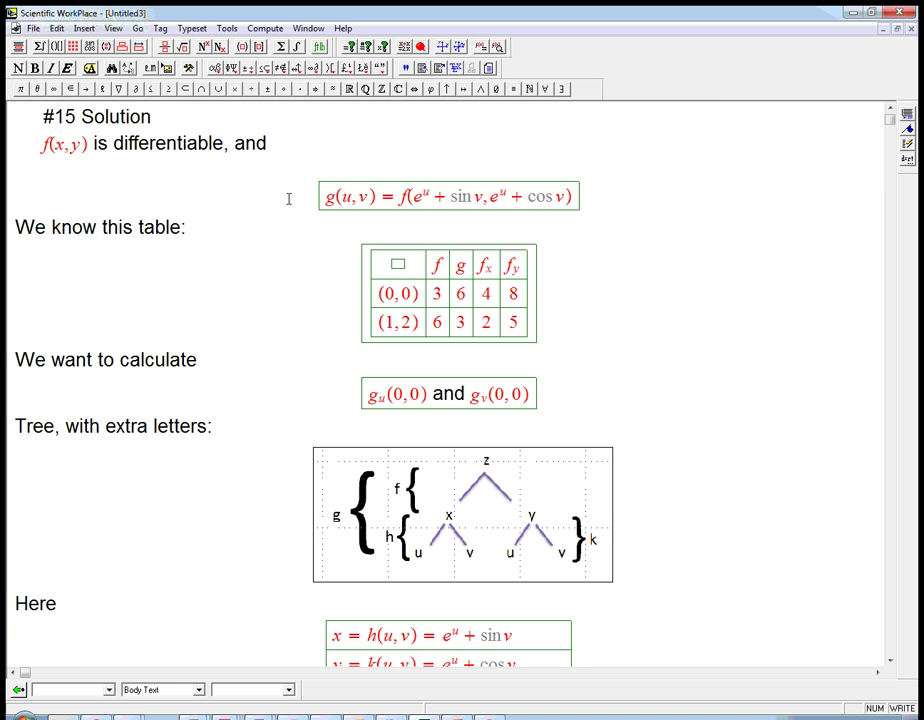
Highlight the g(u,v) arguments and the f, fx, fy values table to review them.
{"action": "left_click_drag", "start_coordinate": [415, 200], "coordinate": [561, 206]}
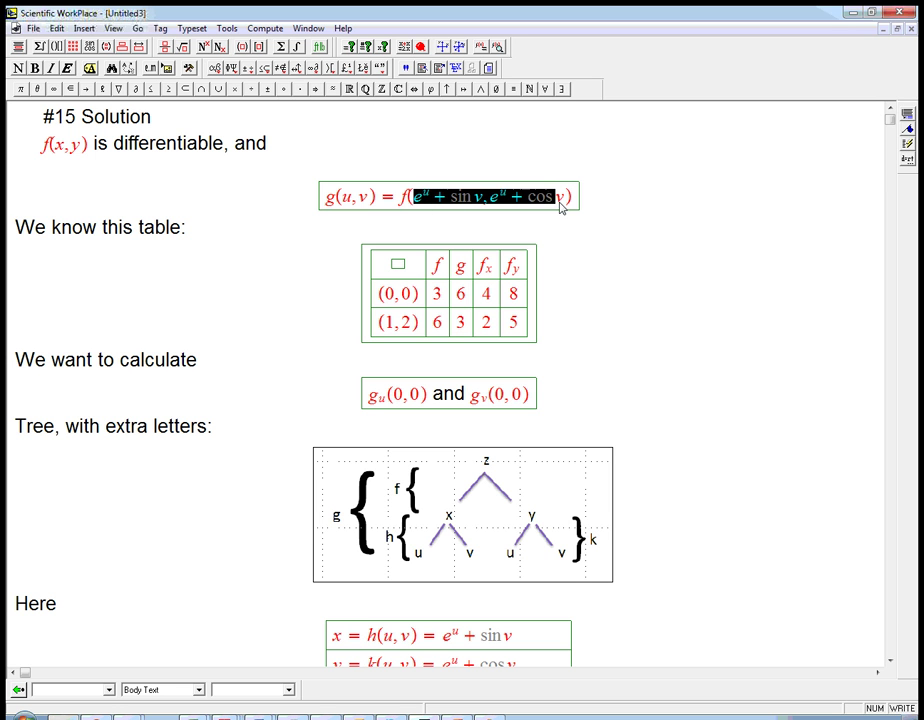
{"action": "left_click", "coordinate": [398, 203]}
{"action": "left_click", "coordinate": [406, 207]}
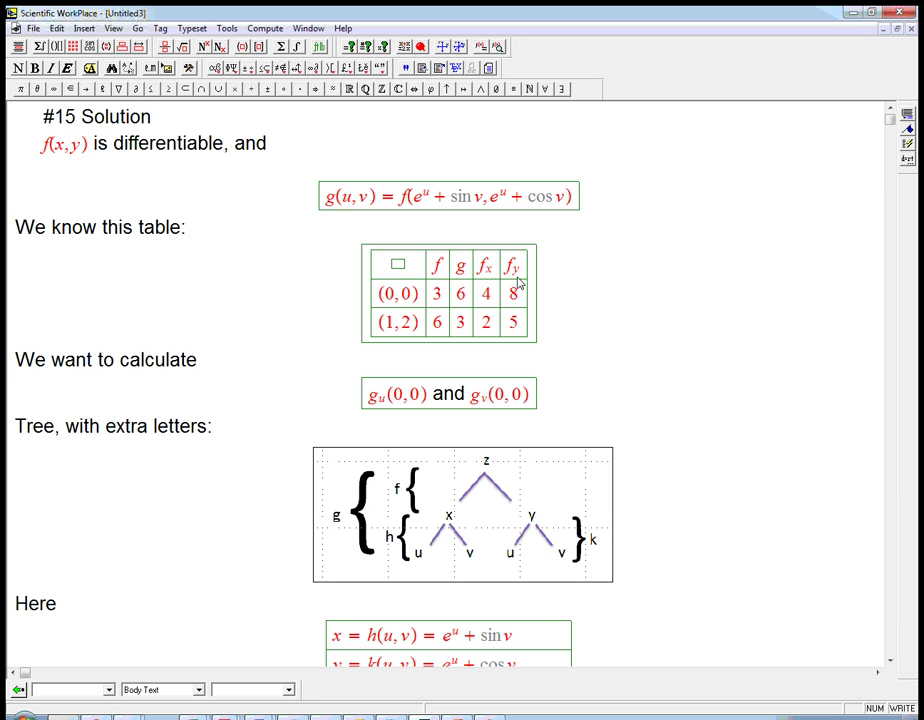
{"action": "double_click", "coordinate": [439, 268]}
{"action": "left_click_drag", "start_coordinate": [484, 268], "coordinate": [520, 270]}
{"action": "left_click", "coordinate": [560, 275]}
{"action": "left_click_drag", "start_coordinate": [367, 307], "coordinate": [416, 306]}
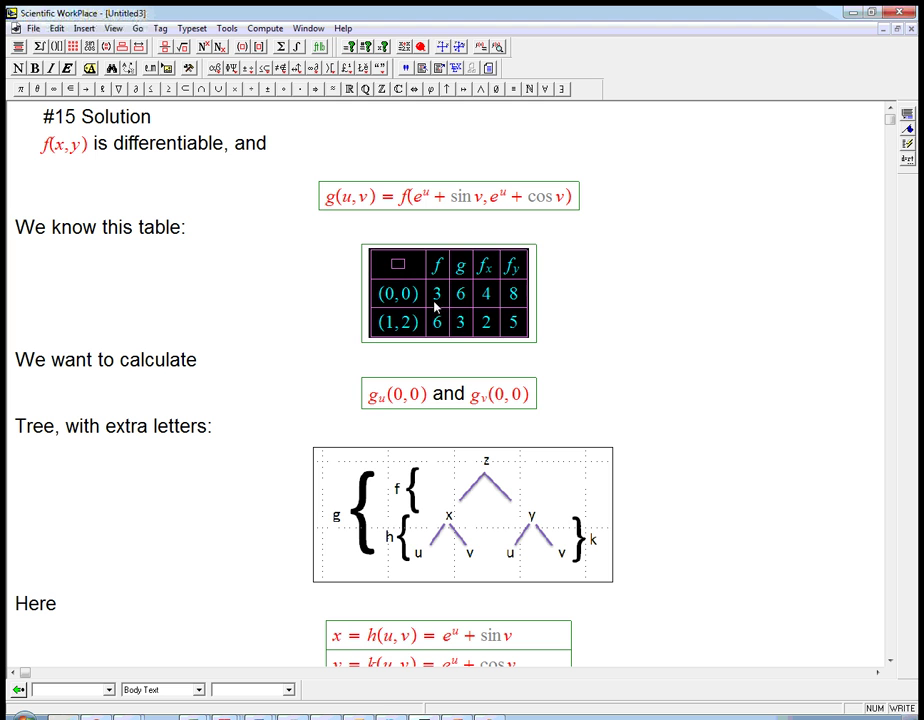
{"action": "left_click", "coordinate": [540, 307]}
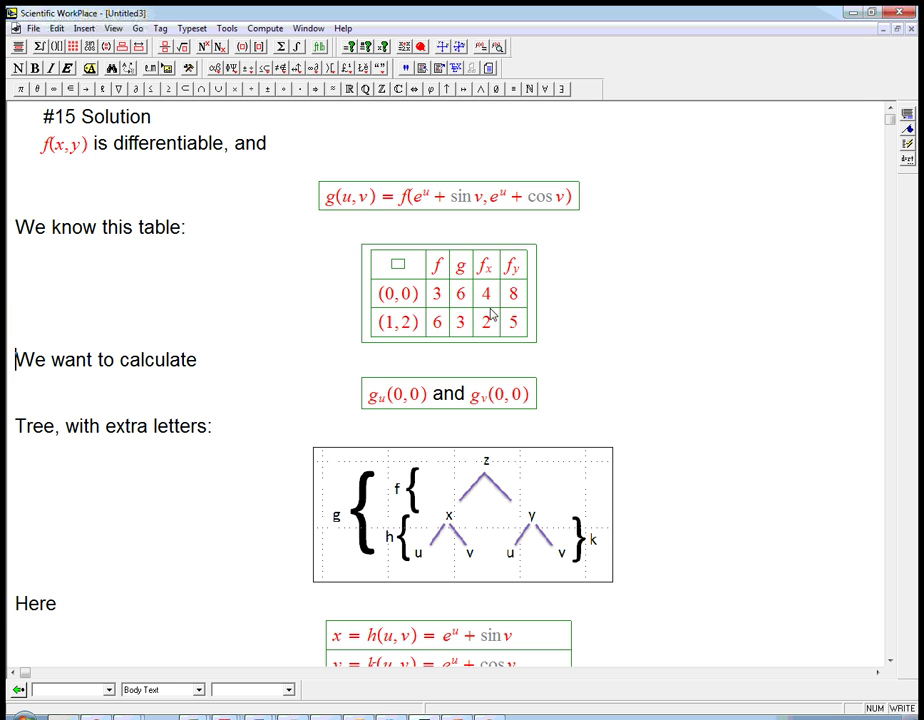
Keep the current colour scheme and stop the Windows prompt from appearing again.
{"action": "left_click", "coordinate": [376, 406]}
{"action": "left_click", "coordinate": [489, 407]}
{"action": "key", "text": "Right"}
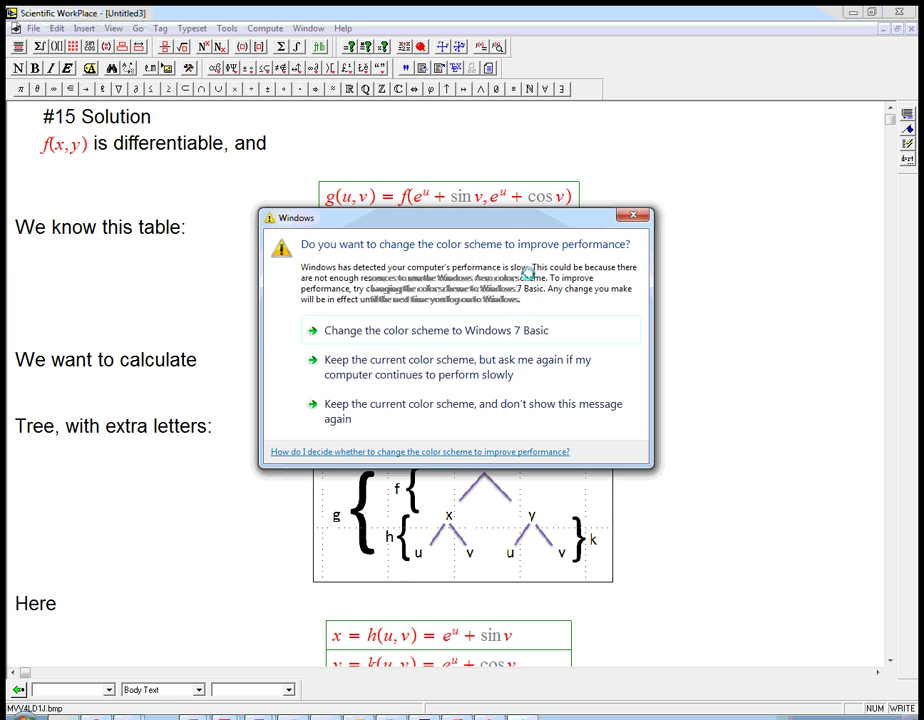
{"action": "left_click", "coordinate": [399, 411]}
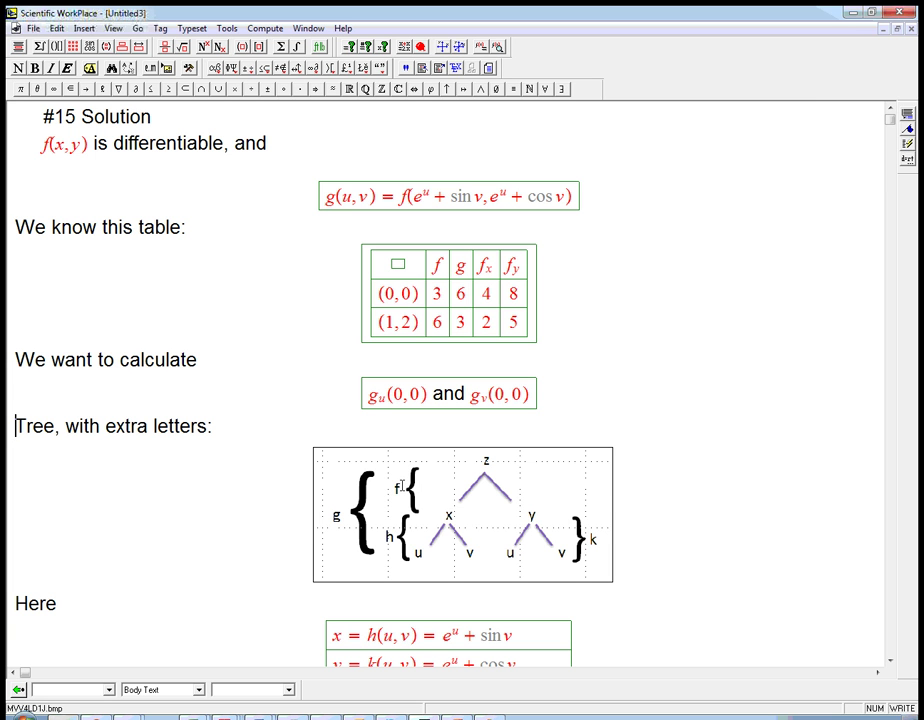
Highlight f(x,y), the tree diagram image and e^u + sin v in turn.
{"action": "left_click_drag", "start_coordinate": [41, 144], "coordinate": [90, 150]}
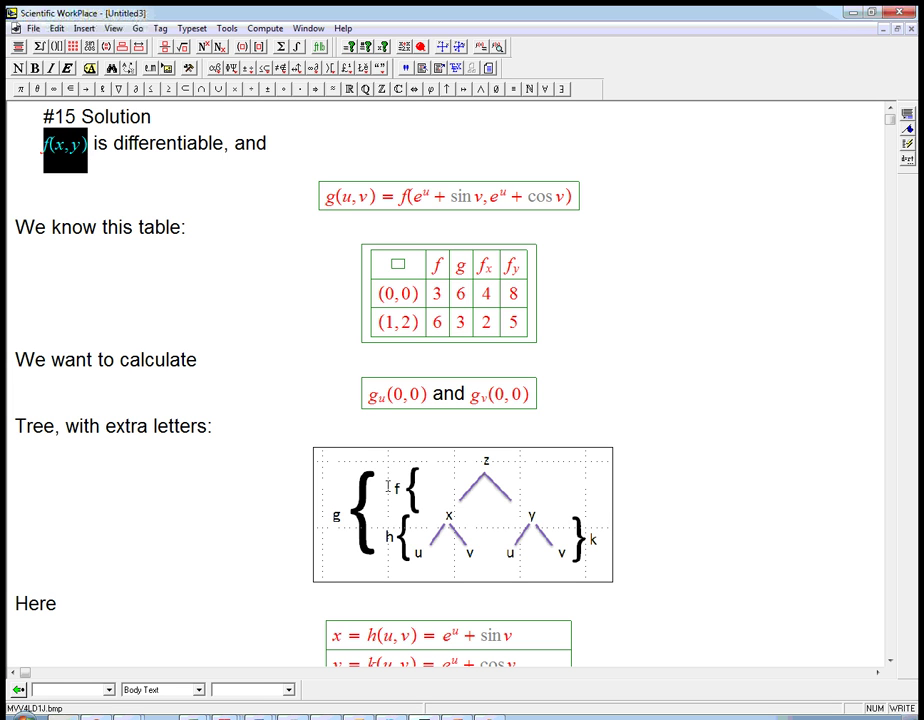
{"action": "left_click", "coordinate": [388, 487]}
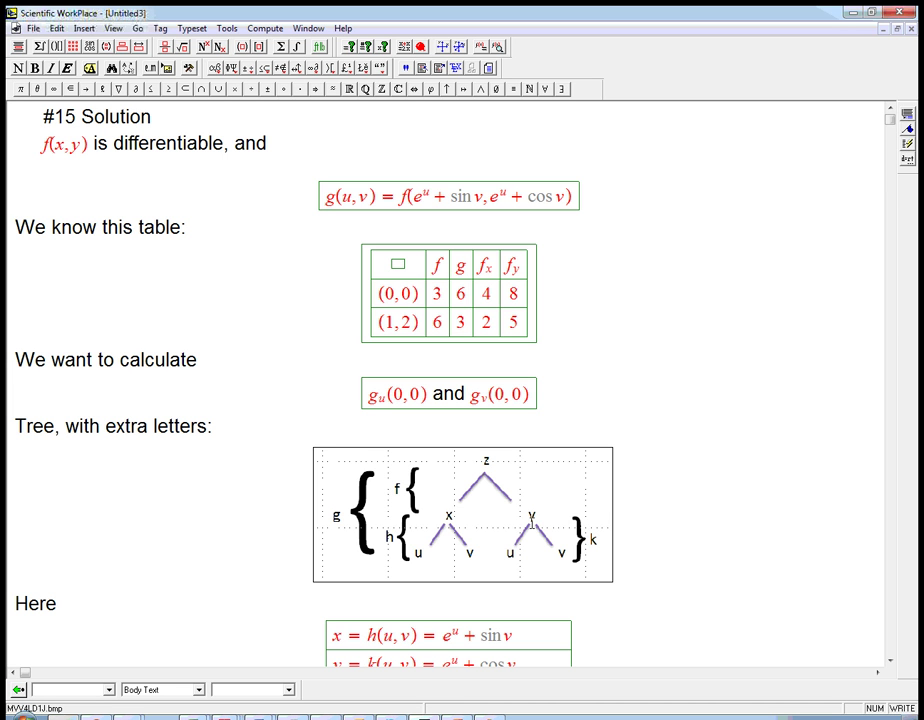
{"action": "left_click", "coordinate": [489, 460]}
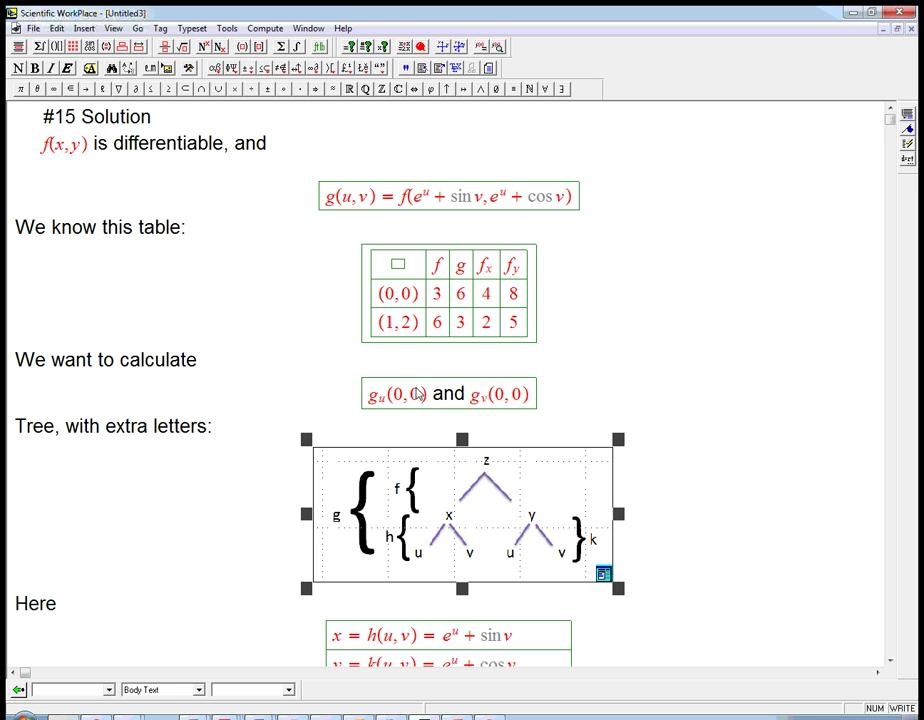
{"action": "left_click", "coordinate": [58, 152]}
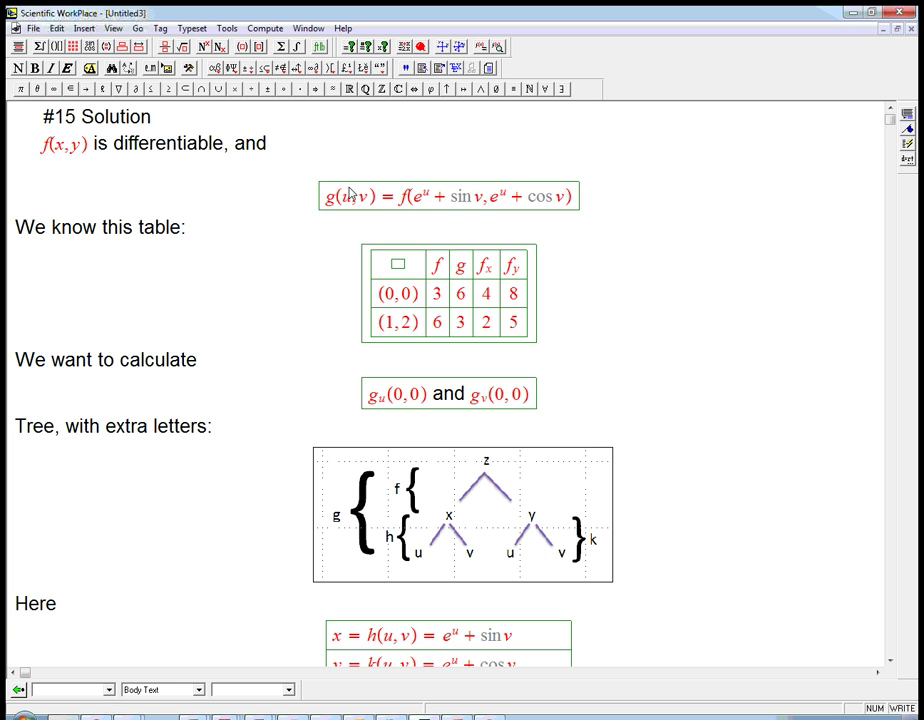
{"action": "left_click_drag", "start_coordinate": [416, 203], "coordinate": [485, 207]}
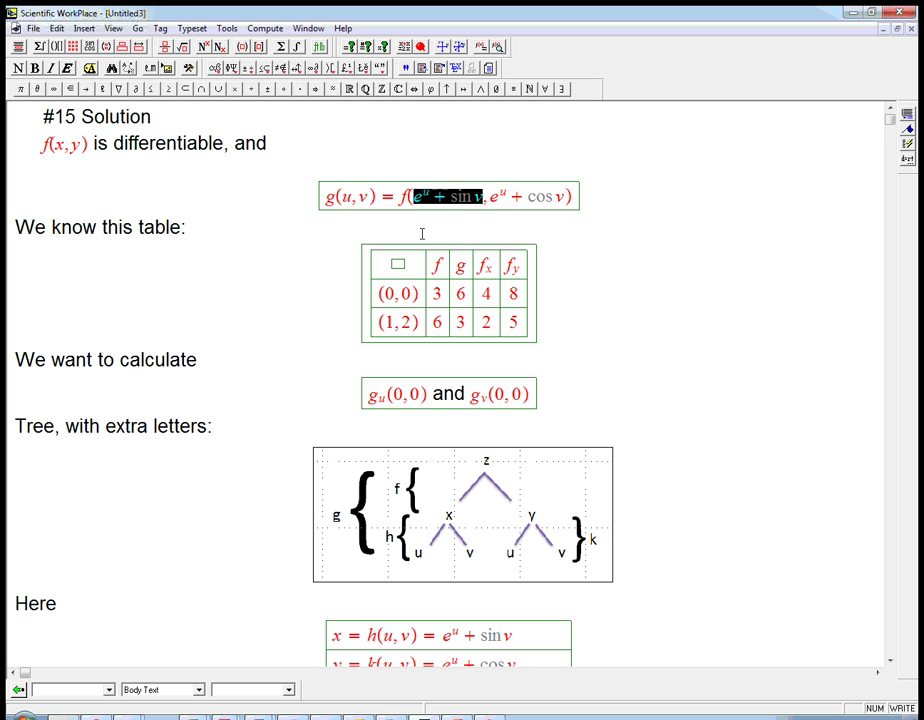
{"action": "left_click", "coordinate": [335, 646]}
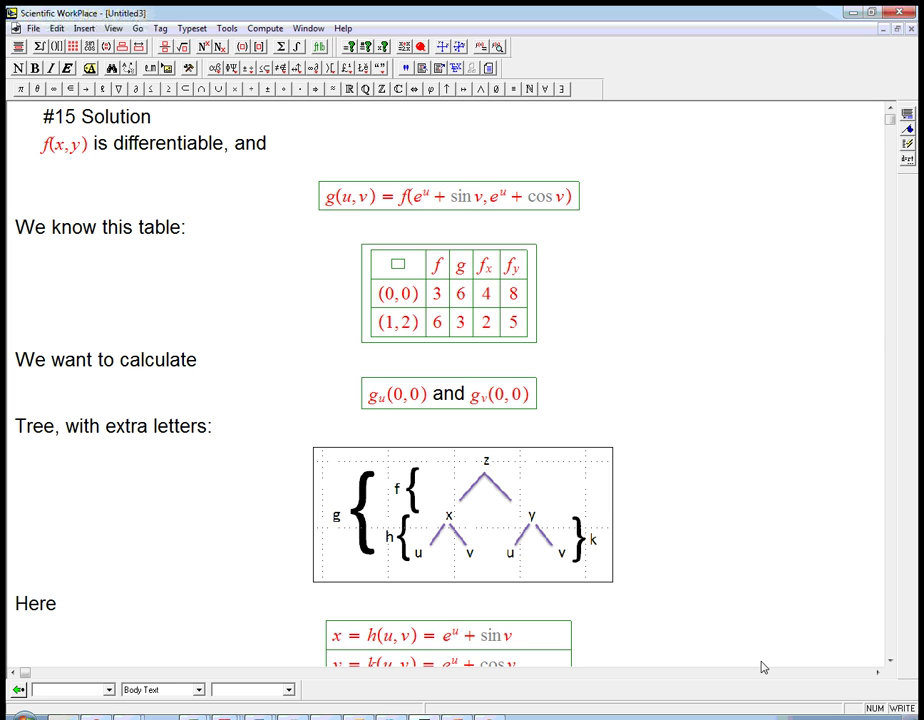
{"action": "left_click", "coordinate": [891, 664]}
{"action": "left_click", "coordinate": [891, 664]}
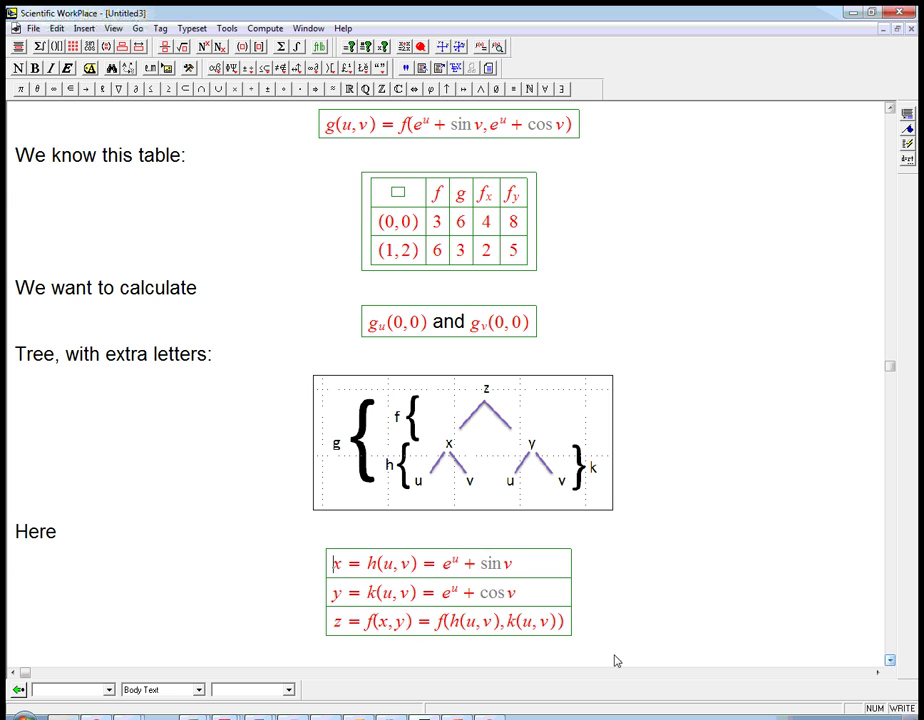
{"action": "left_click", "coordinate": [368, 565]}
{"action": "left_click", "coordinate": [446, 566]}
{"action": "left_click", "coordinate": [516, 597]}
{"action": "left_click_drag", "start_coordinate": [490, 127], "coordinate": [567, 129]}
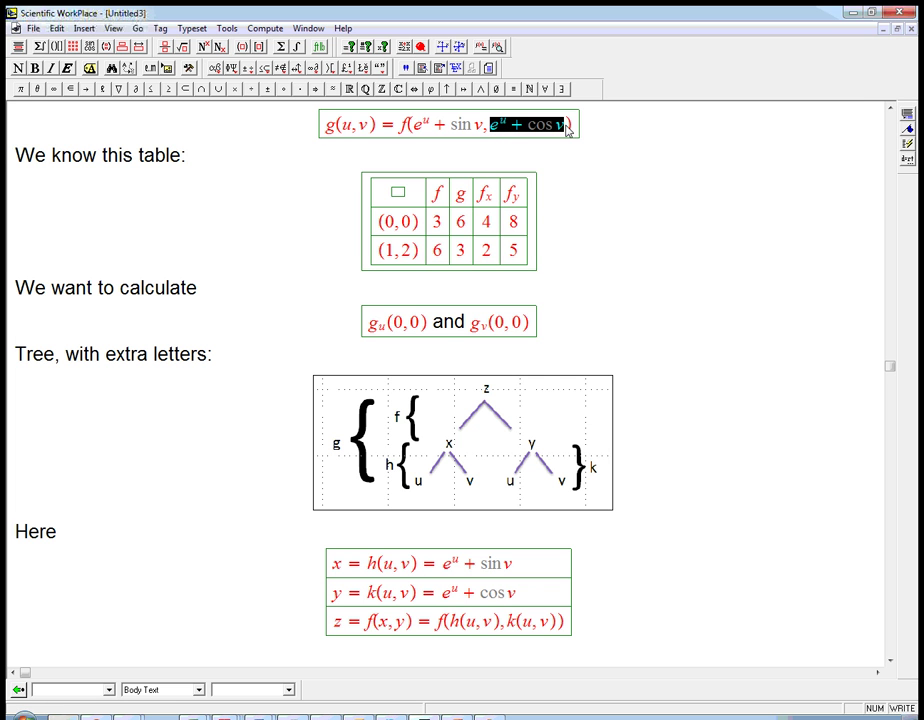
{"action": "left_click", "coordinate": [577, 133]}
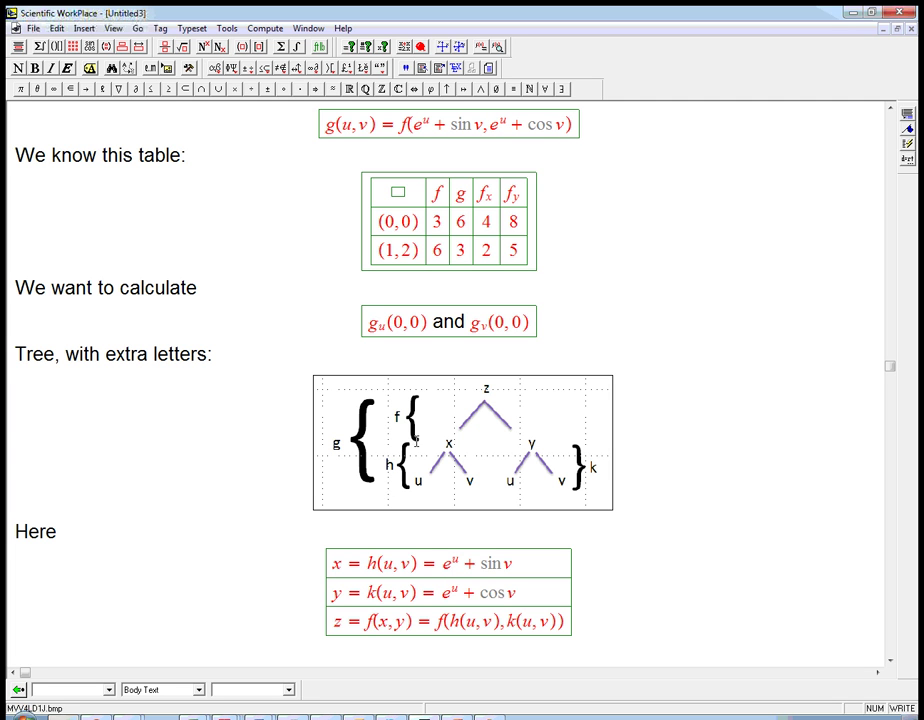
{"action": "left_click", "coordinate": [334, 596]}
{"action": "left_click_drag", "start_coordinate": [442, 596], "coordinate": [516, 596]}
{"action": "left_click", "coordinate": [368, 594]}
{"action": "left_click", "coordinate": [334, 624]}
{"action": "left_click_drag", "start_coordinate": [367, 625], "coordinate": [408, 630]}
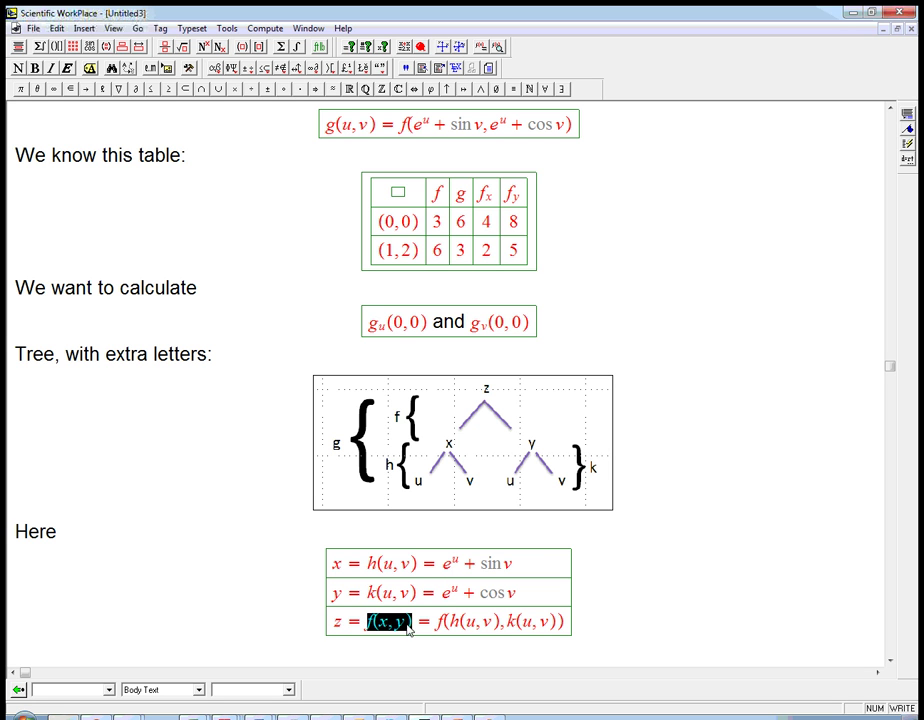
{"action": "left_click", "coordinate": [460, 632]}
{"action": "left_click", "coordinate": [525, 629]}
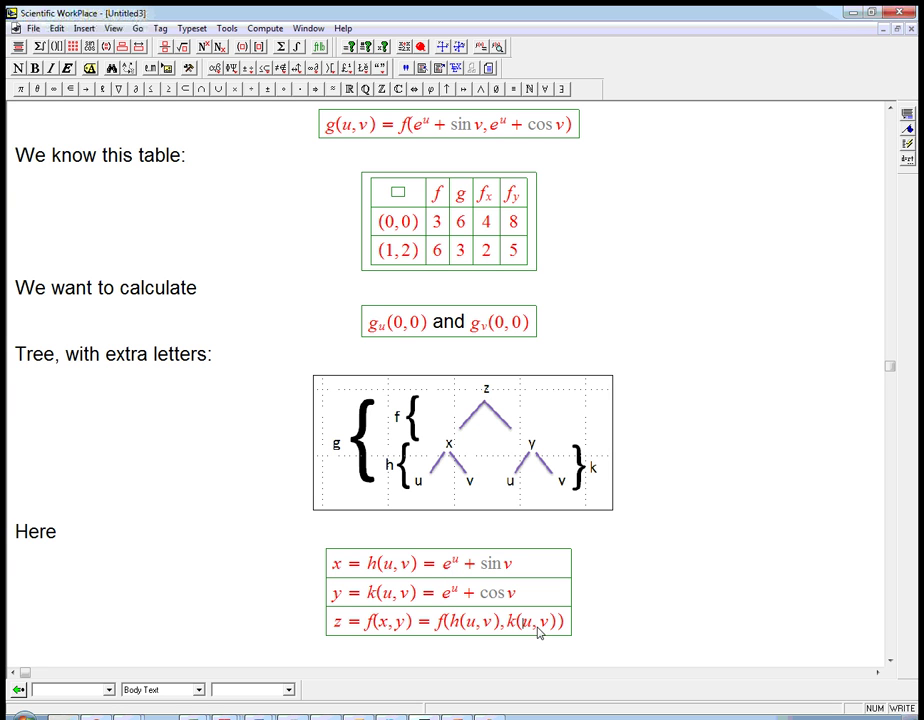
{"action": "left_click", "coordinate": [455, 450]}
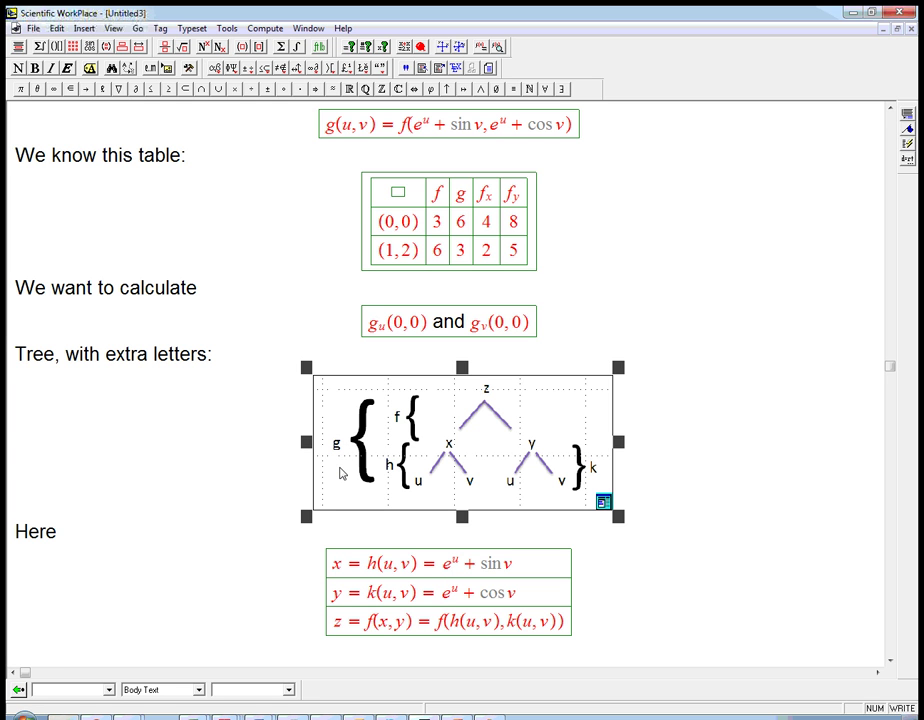
Append =g(u,v) to the z = f(x,y) equation and start a new display below.
{"action": "left_click", "coordinate": [564, 623]}
{"action": "type", "text": "=g(u,v"}
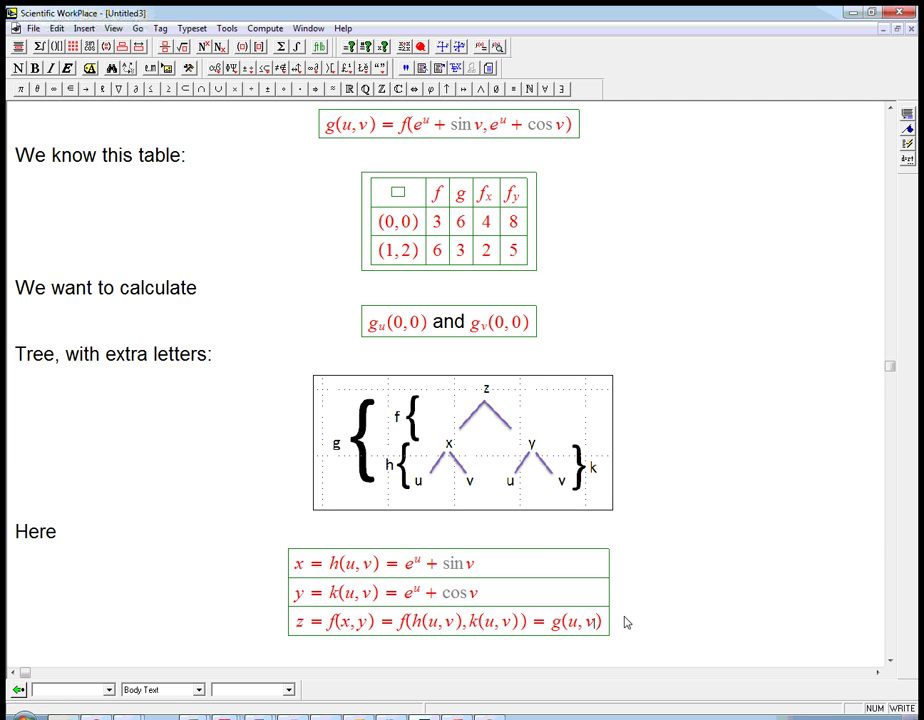
{"action": "key", "text": "ctrl+d"}
Build the fraction ∂z/∂u with partial symbols in the new display.
{"action": "key", "text": "ctrl+f"}
{"action": "key", "text": "ctrl+g"}
{"action": "key", "text": "j"}
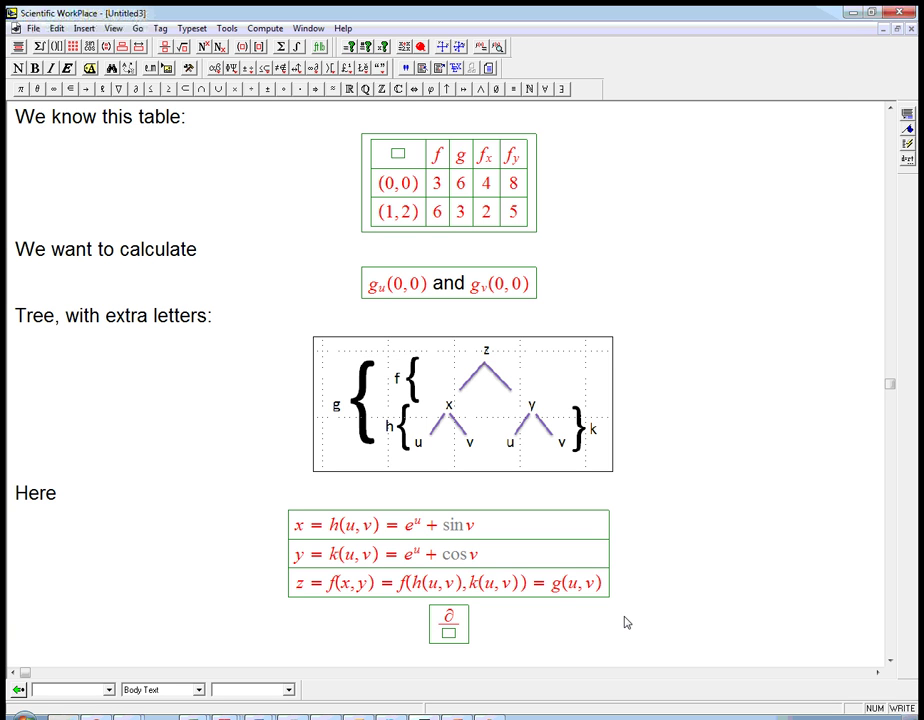
{"action": "type", "text": "z"}
{"action": "key", "text": "ctrl+g"}
{"action": "key", "text": "j"}
{"action": "type", "text": "u"}
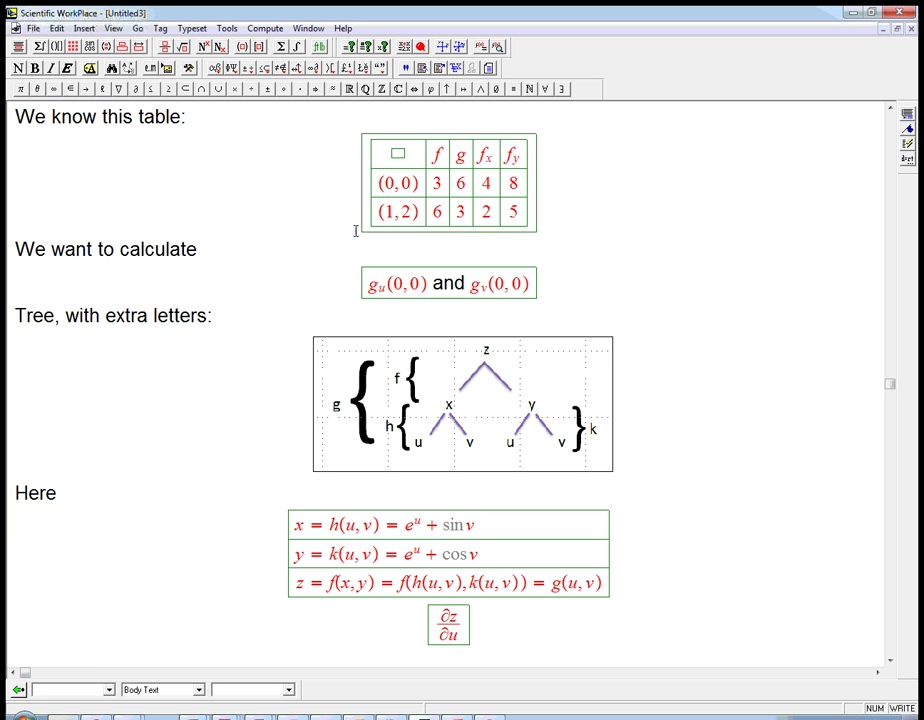
{"action": "left_click_drag", "start_coordinate": [373, 290], "coordinate": [385, 294]}
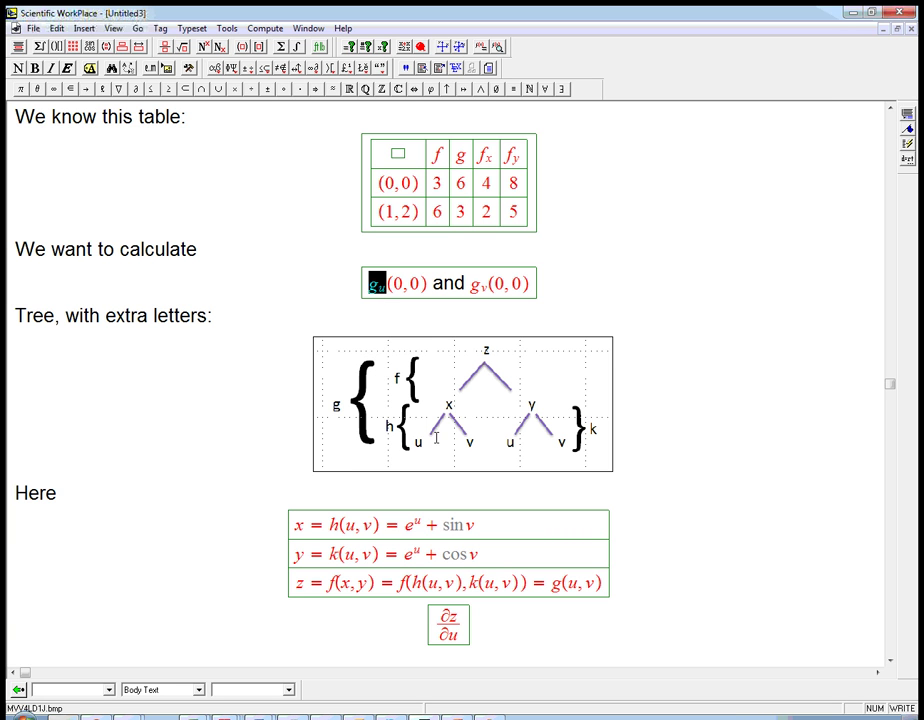
{"action": "left_click", "coordinate": [464, 631]}
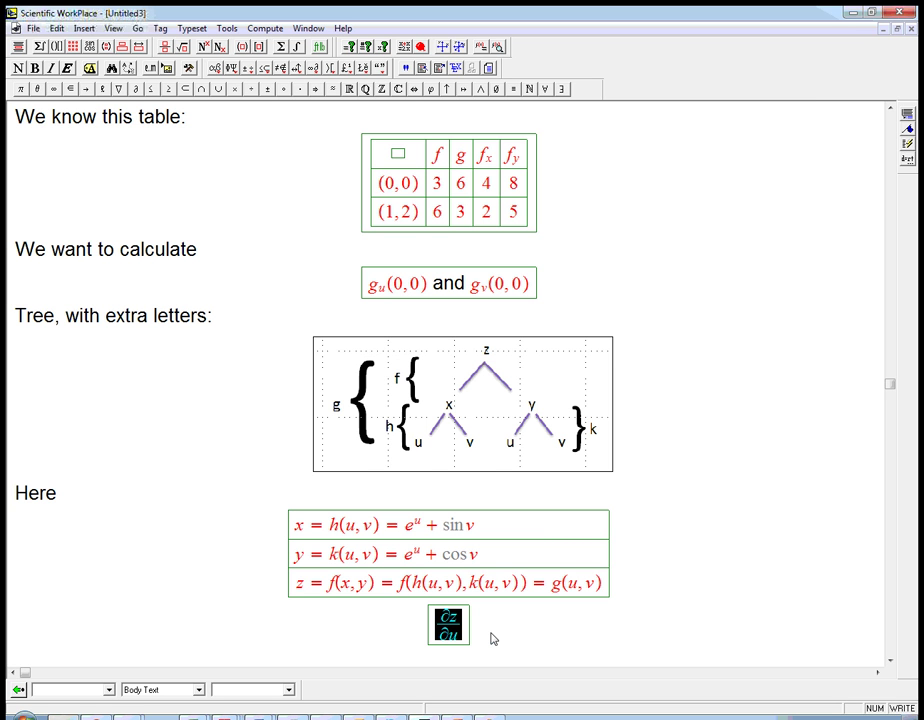
Wrap ∂z/∂u in brackets with an invisible left side and a vertical bar right.
{"action": "left_click", "coordinate": [56, 46]}
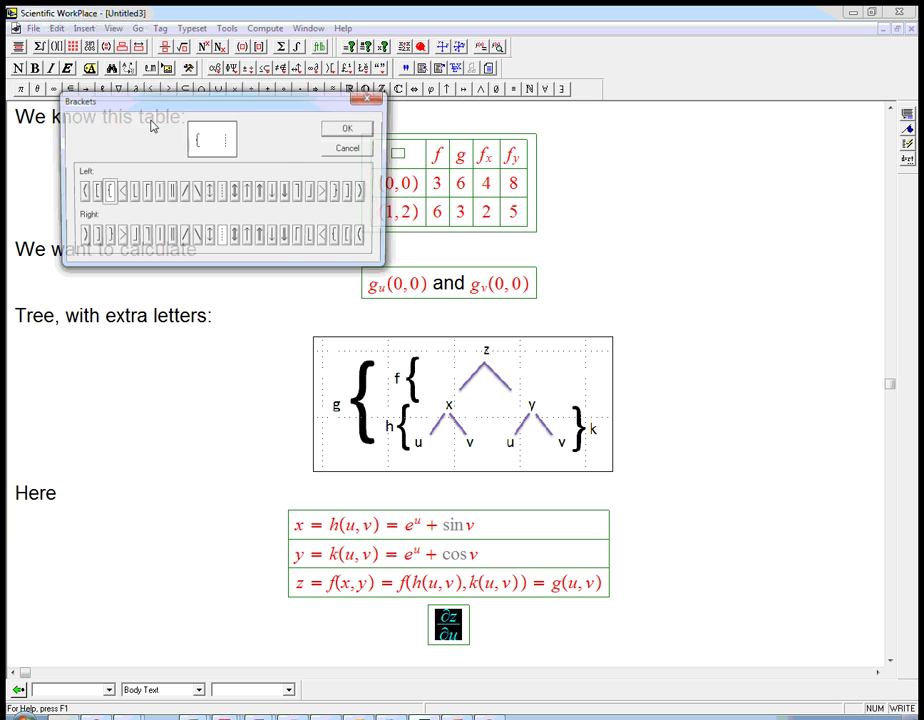
{"action": "left_click", "coordinate": [221, 191]}
{"action": "left_click", "coordinate": [156, 236]}
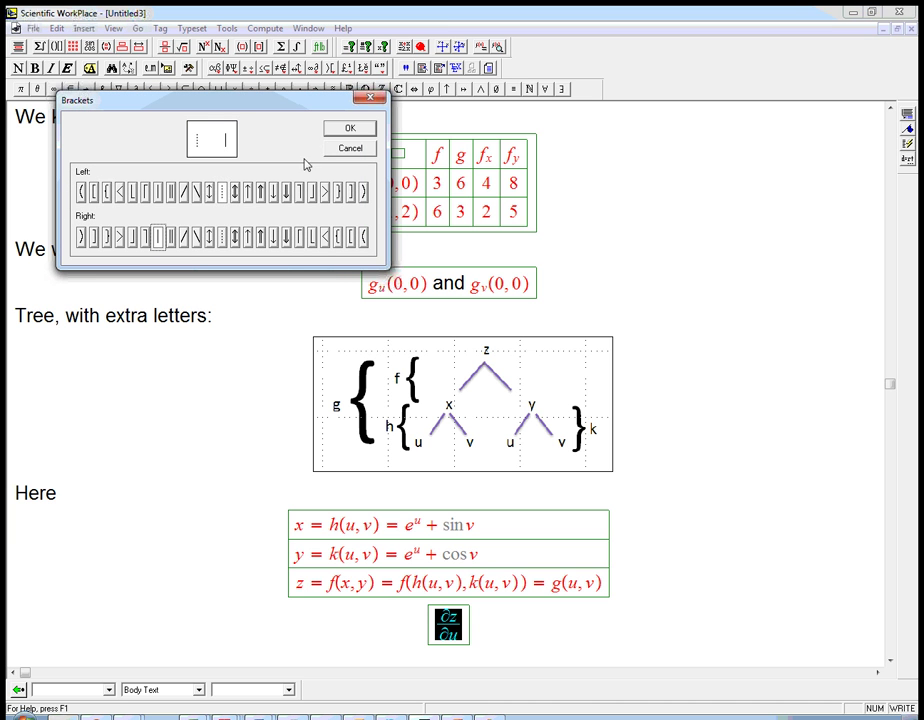
{"action": "left_click", "coordinate": [350, 128]}
Add the subscript (u,v)=(0,0) after the bar and an equals sign on the baseline.
{"action": "key", "text": "ctrl+l"}
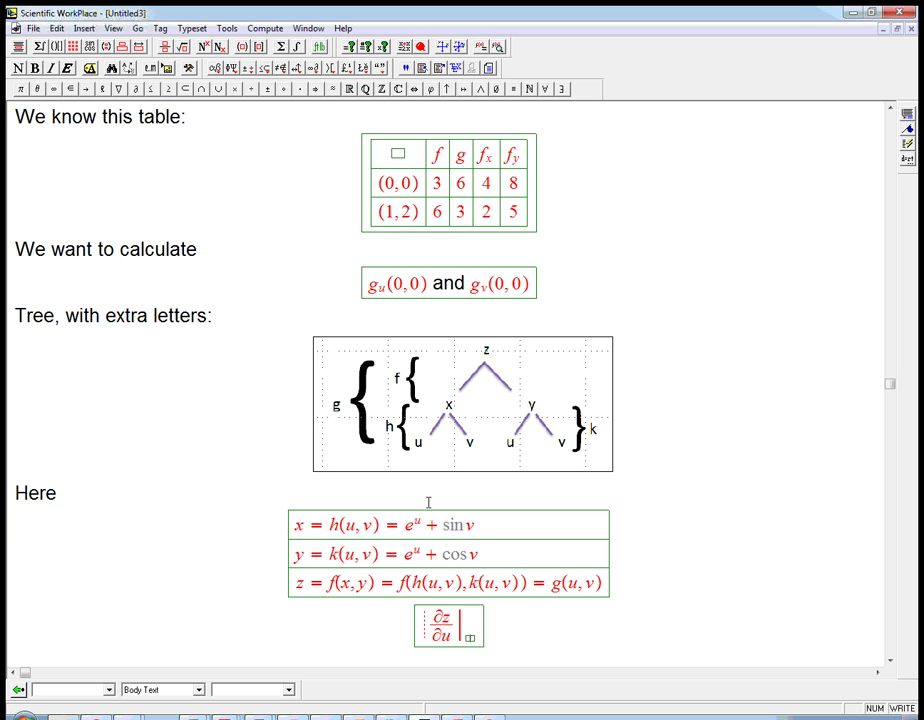
{"action": "key", "text": "ctrl+9"}
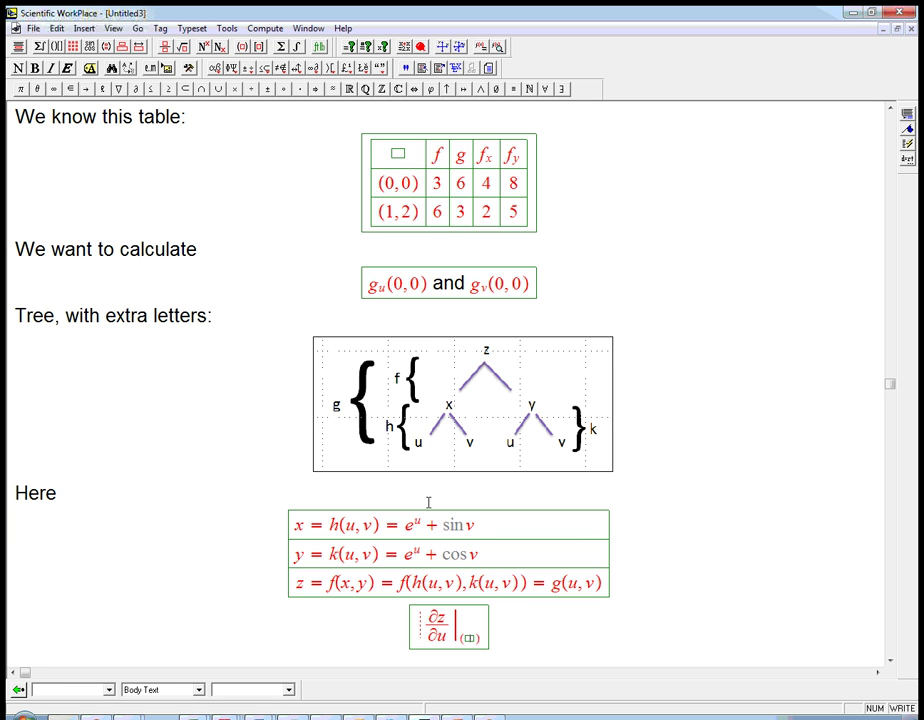
{"action": "type", "text": "u,v"}
{"action": "key", "text": "Right"}
{"action": "type", "text": "="}
{"action": "key", "text": "ctrl+9"}
{"action": "type", "text": "0,0"}
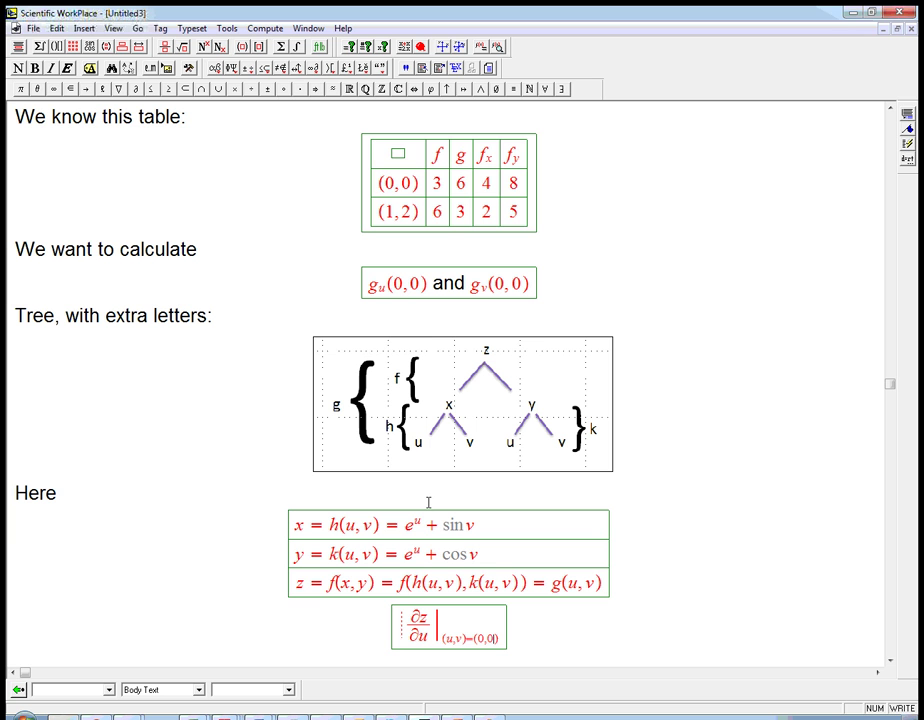
{"action": "key", "text": "Right"}
{"action": "type", "text": "="}
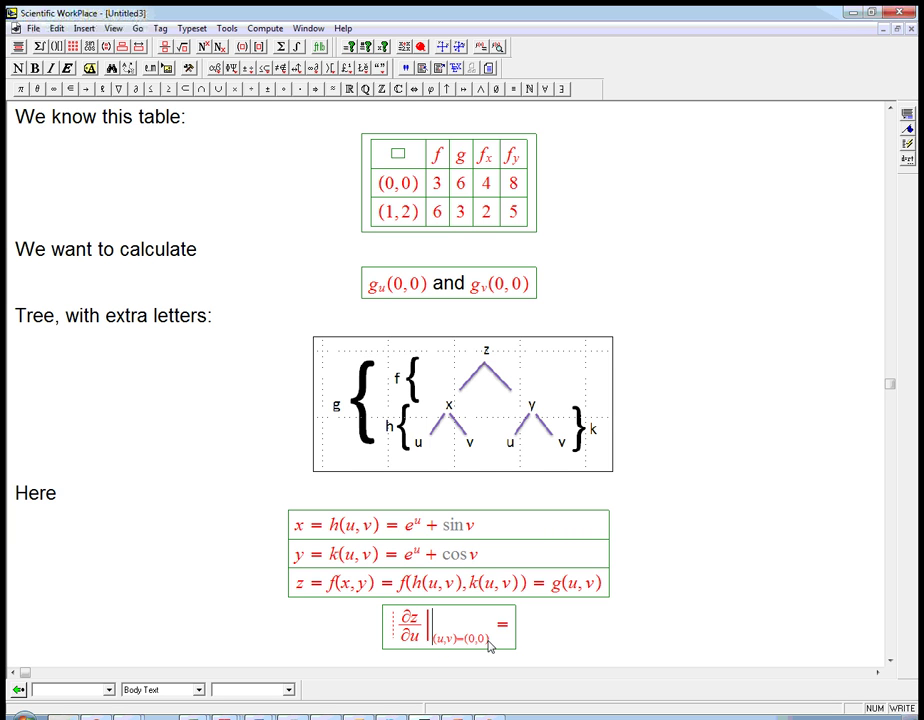
{"action": "key", "text": "Left"}
After the equals sign, enter ∂z/∂x followed by a second fraction with ∂x on top.
{"action": "left_click", "coordinate": [508, 630]}
{"action": "key", "text": "ctrl+f"}
{"action": "type", "text": "∂z"}
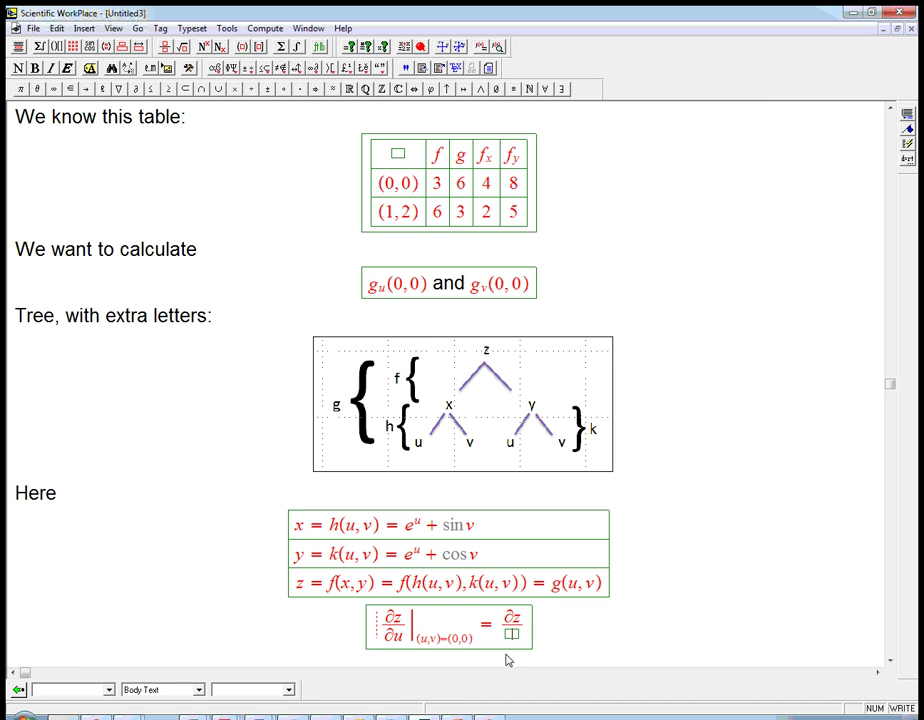
{"action": "type", "text": "∂x"}
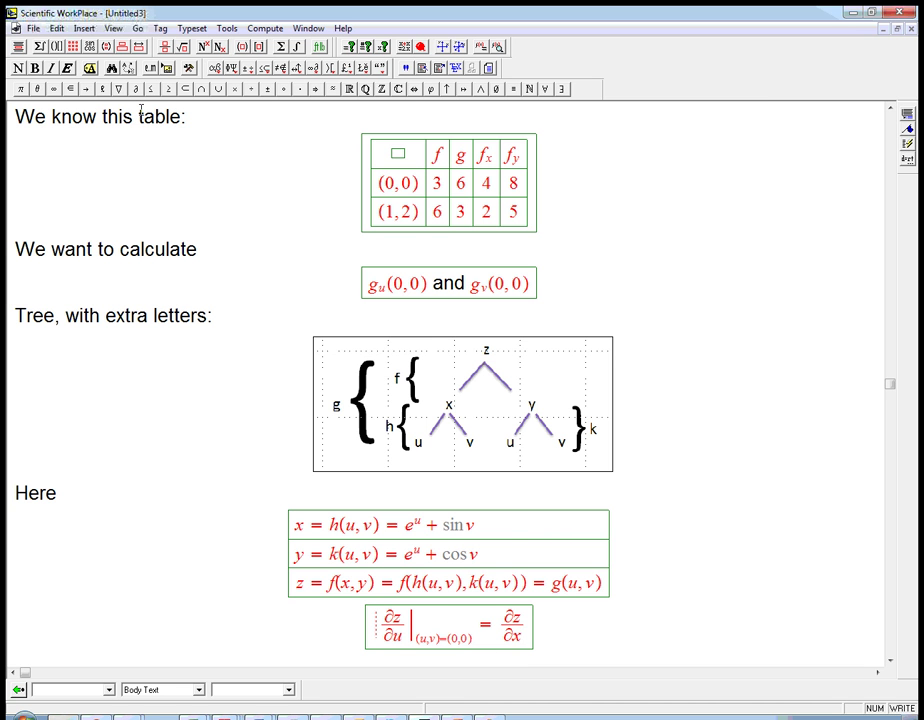
{"action": "key", "text": "ctrl+f"}
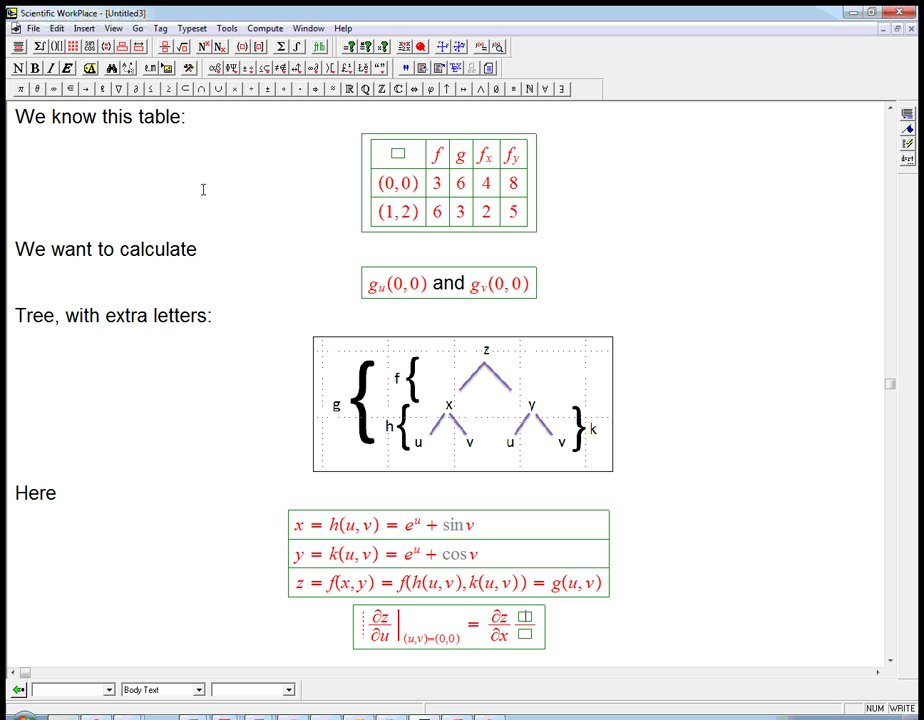
{"action": "type", "text": "∂x"}
{"action": "key", "text": "Tab"}
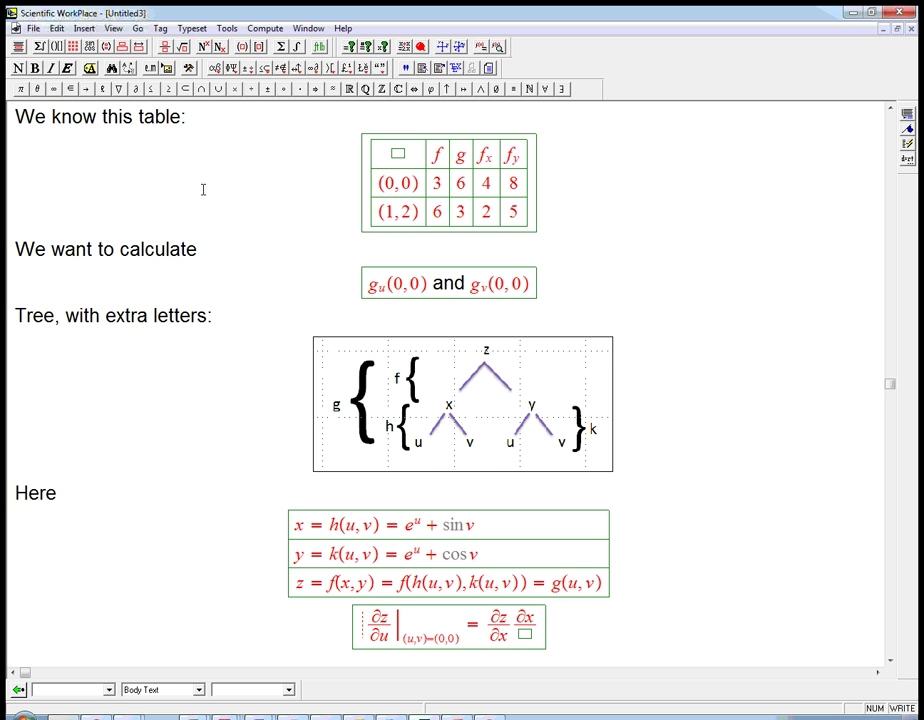